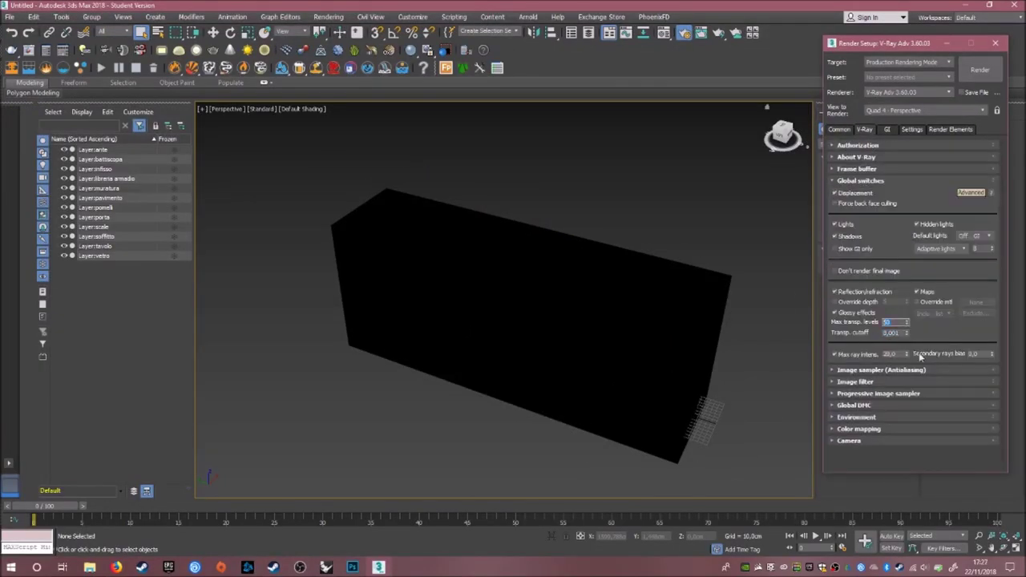
# Step: Collapse the V-Ray antialiasing image sampler rollout in Render Setup
pyautogui.click(880, 193)
# Step: Review the V-Ray GI settings, then render the room from the camera
pyautogui.click(886, 129)
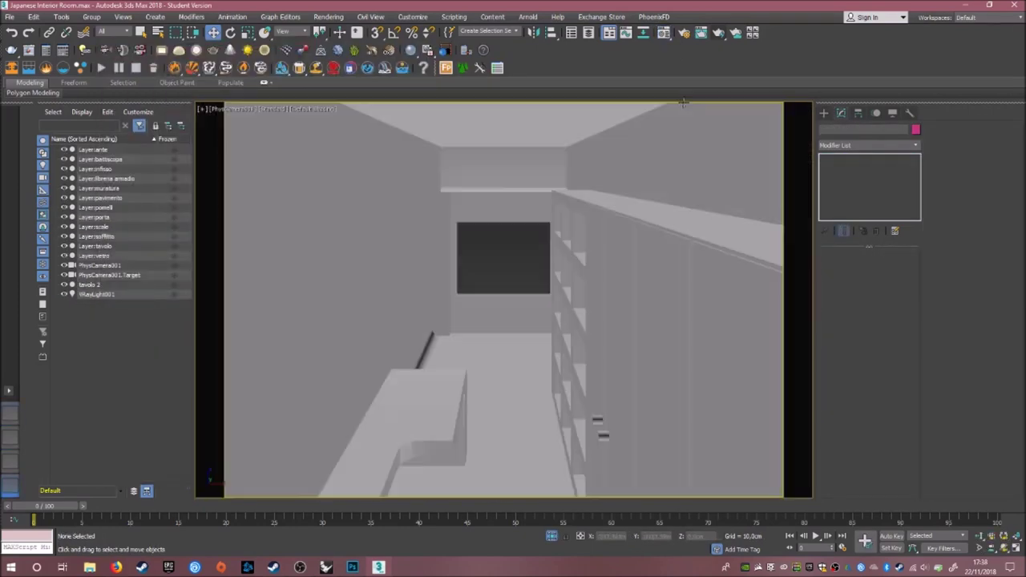
pyautogui.hotkey('shift', 'q')
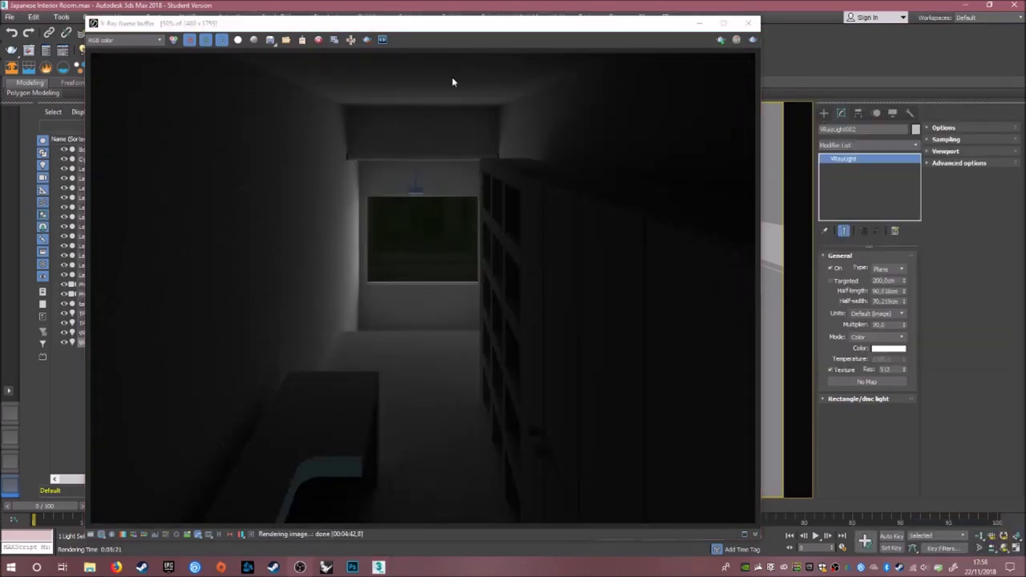
# Step: Close the V-Ray frame buffer showing the test render
pyautogui.click(746, 28)
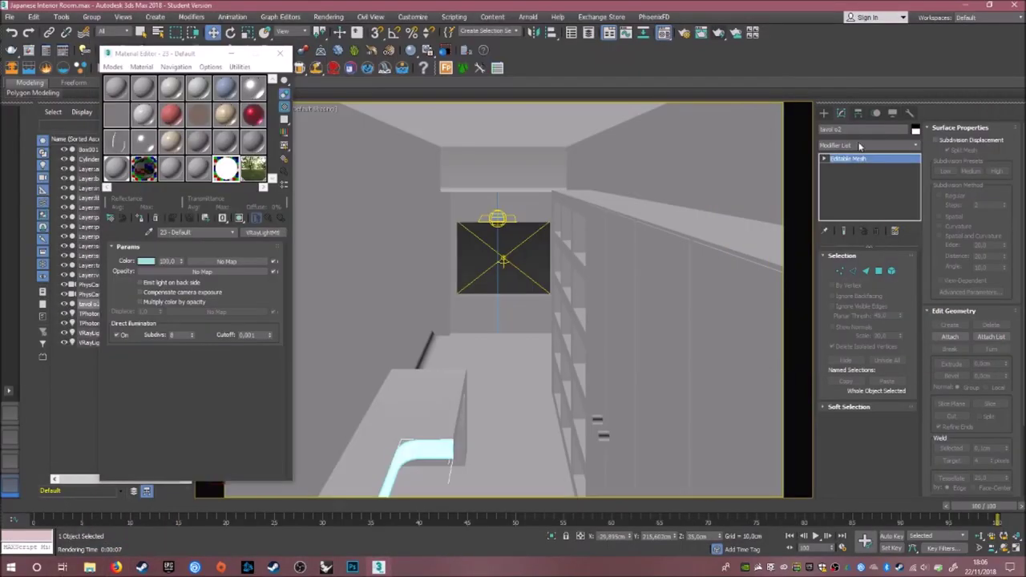
# Step: Bring up the modifier list for the selected object
pyautogui.click(859, 145)
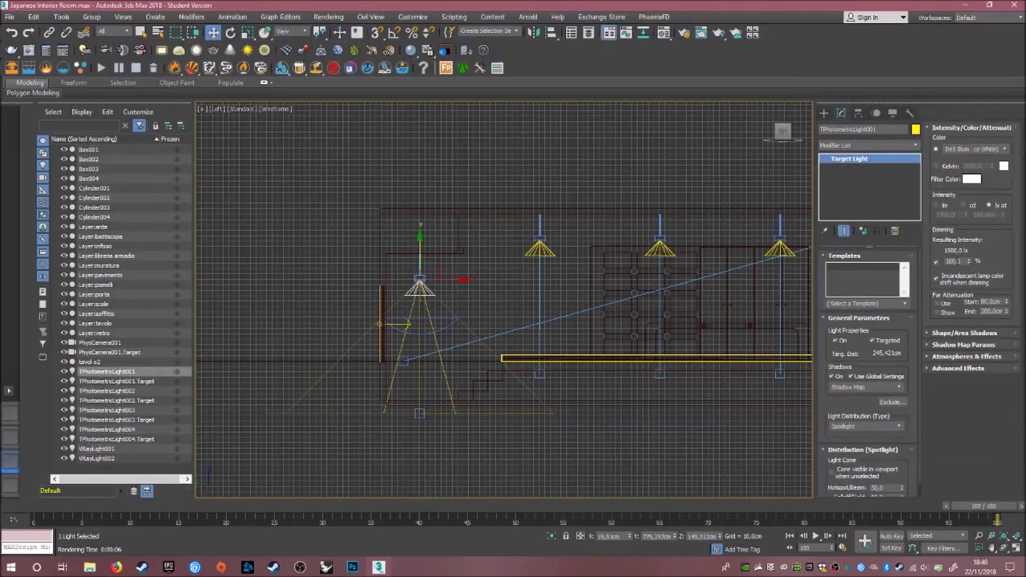
# Step: Render the camera view to check the four ceiling spotlights
pyautogui.hotkey('shift', 'q')
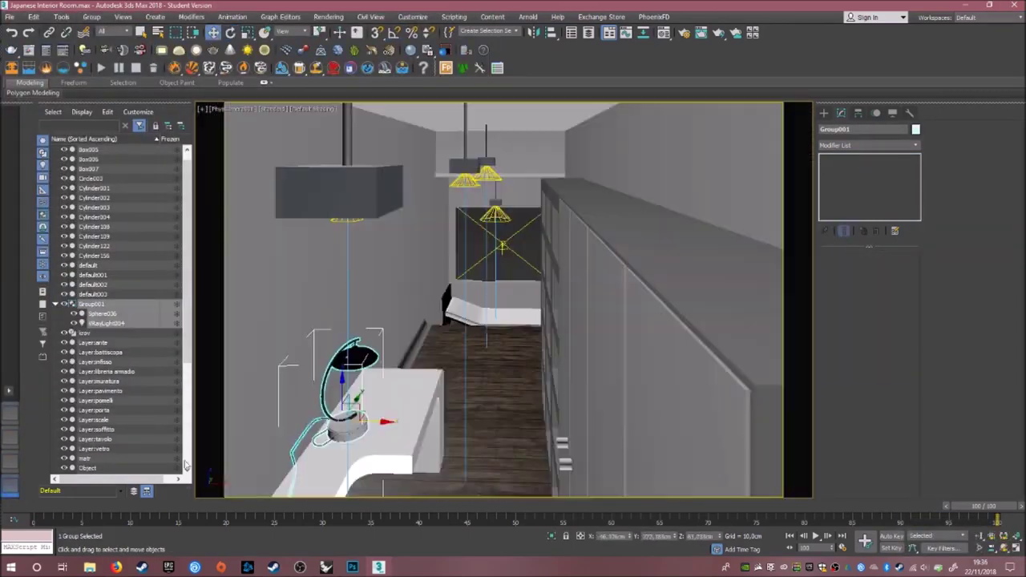
# Step: Switch the viewport to the camera view of the room
pyautogui.press('c')
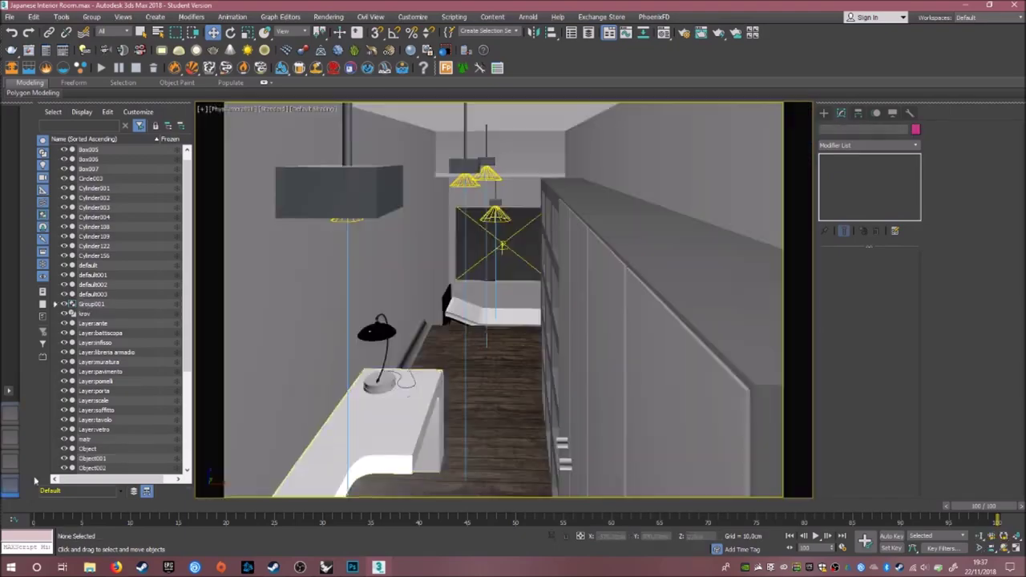